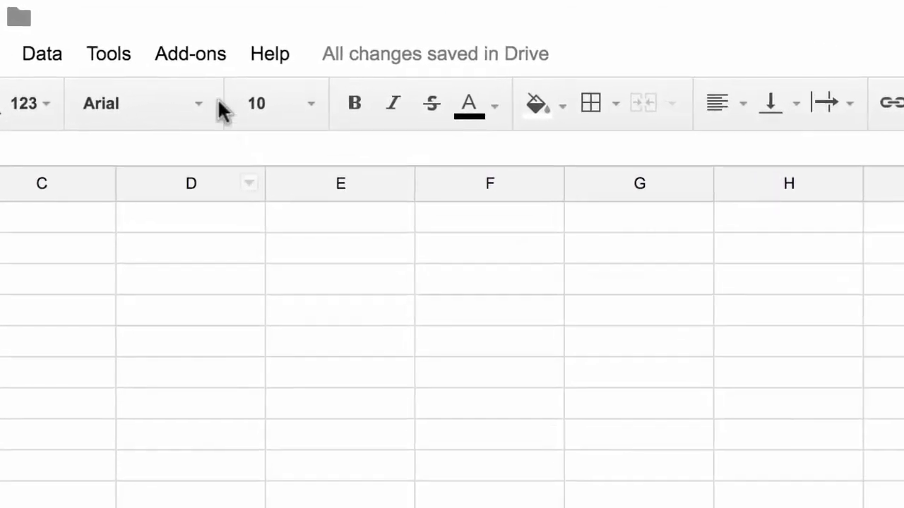
Start the Email Extractor add-on from the Add-ons menu to show its sidebar.
click(284, 84)
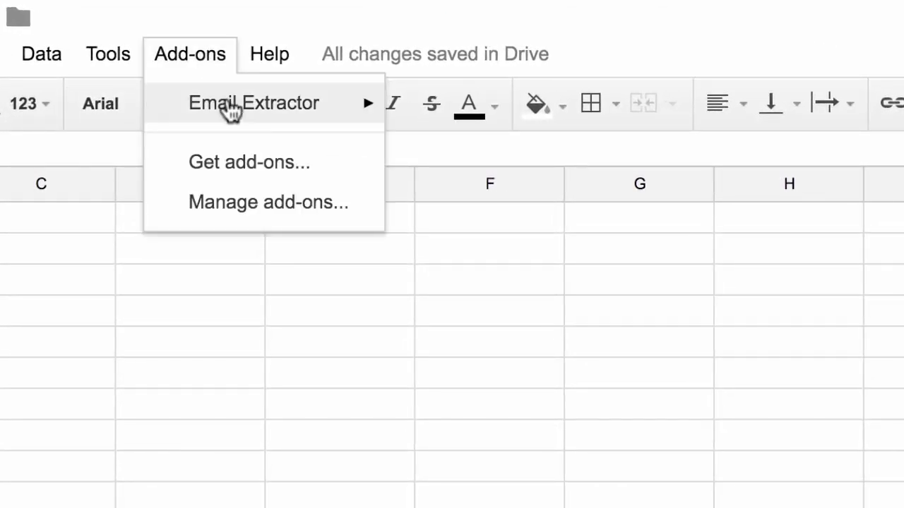
mouse_move(232, 111)
click(680, 121)
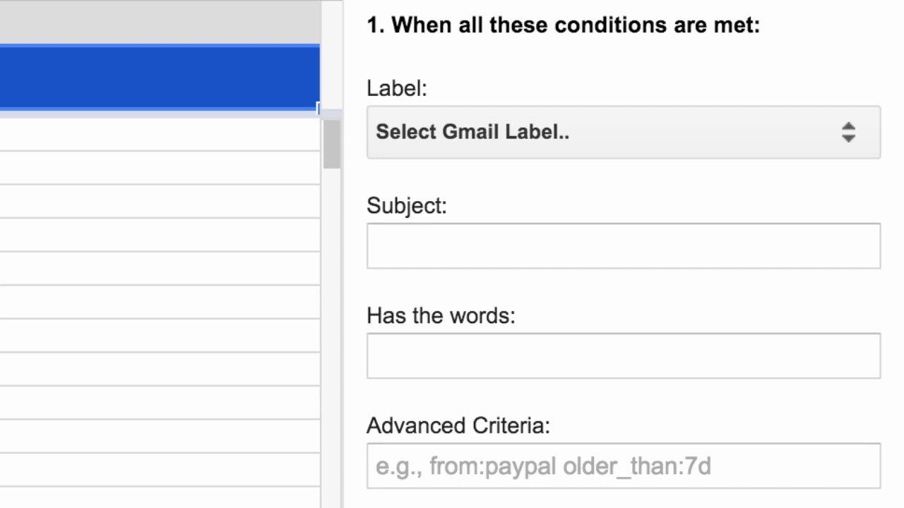
Choose the Business label, then try to:me, -to:me and older_than:7d in Advanced Criteria before clearing it.
click(787, 134)
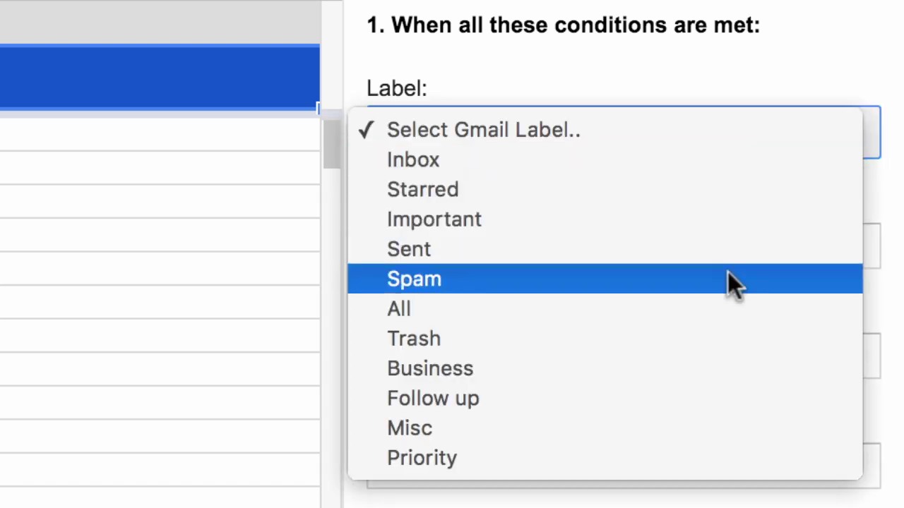
click(687, 369)
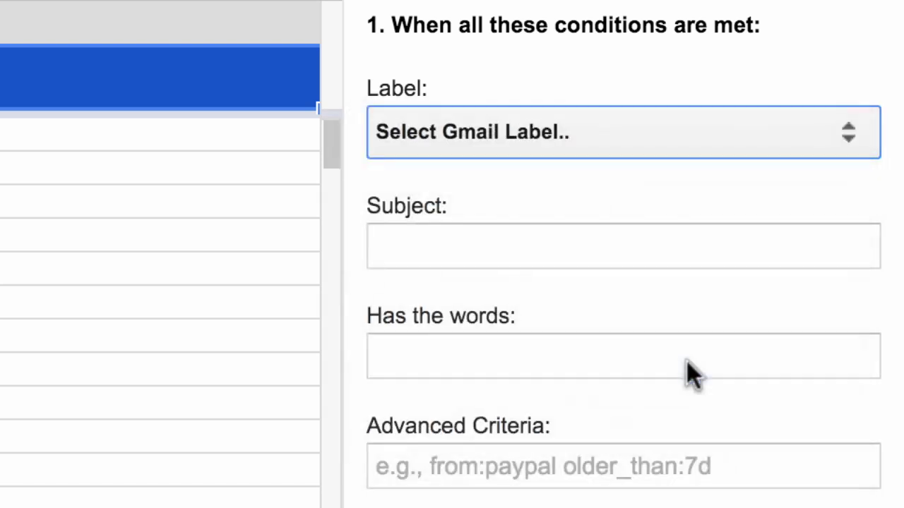
click(687, 466)
text(to:me)
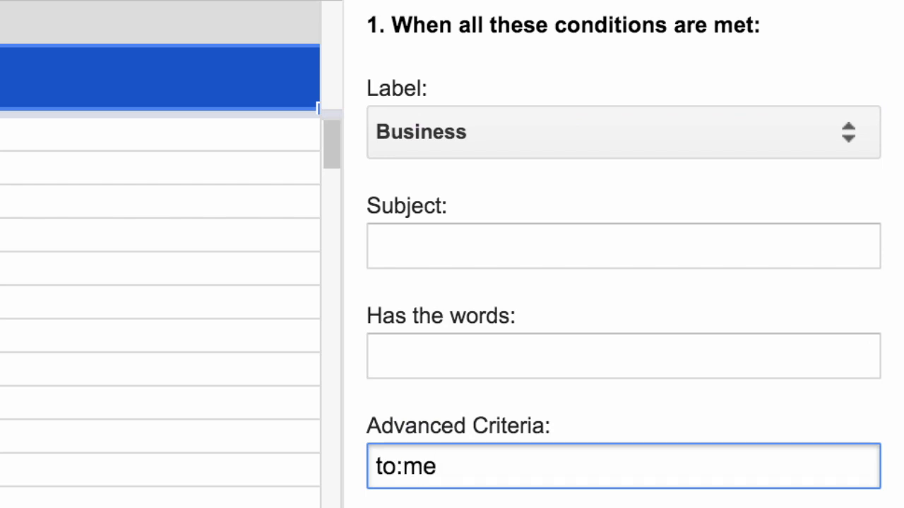
key(ctrl+a)
text(-to:me)
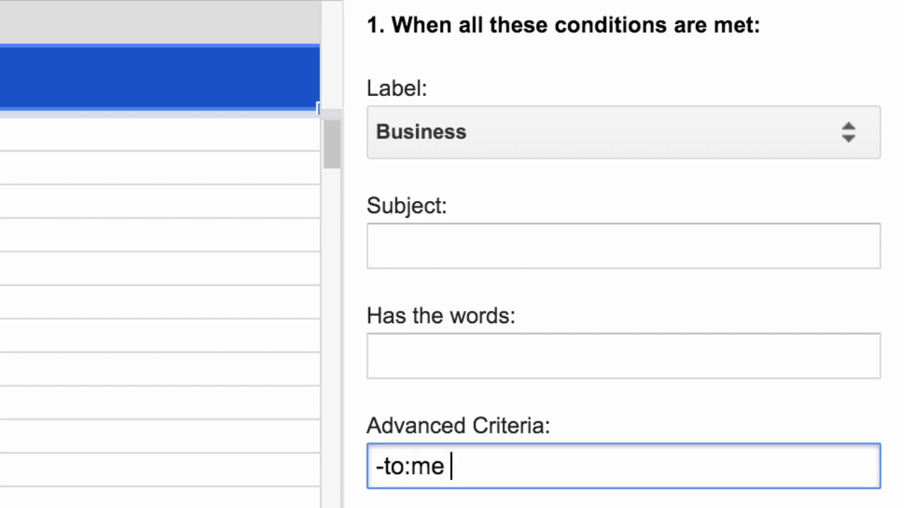
key(ctrl+a)
text(older)
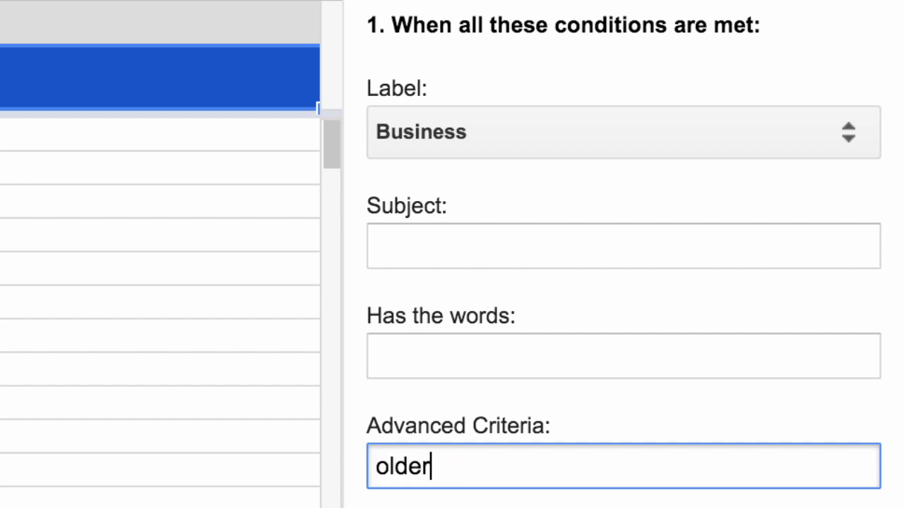
text(_than:7d)
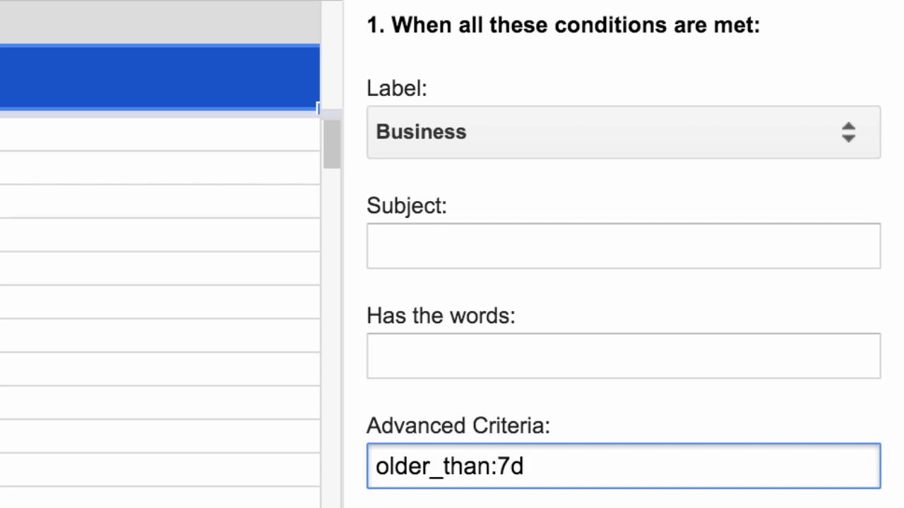
key(ctrl+a)
key(BackSpace)
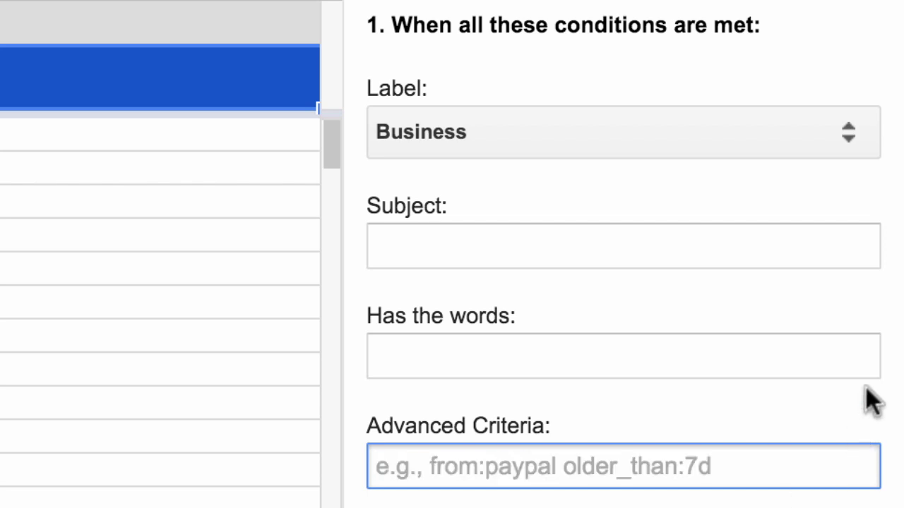
click(756, 387)
Check From, To, Message Body and Extract alias names, then run the extraction.
scroll(756, 387, down, 6)
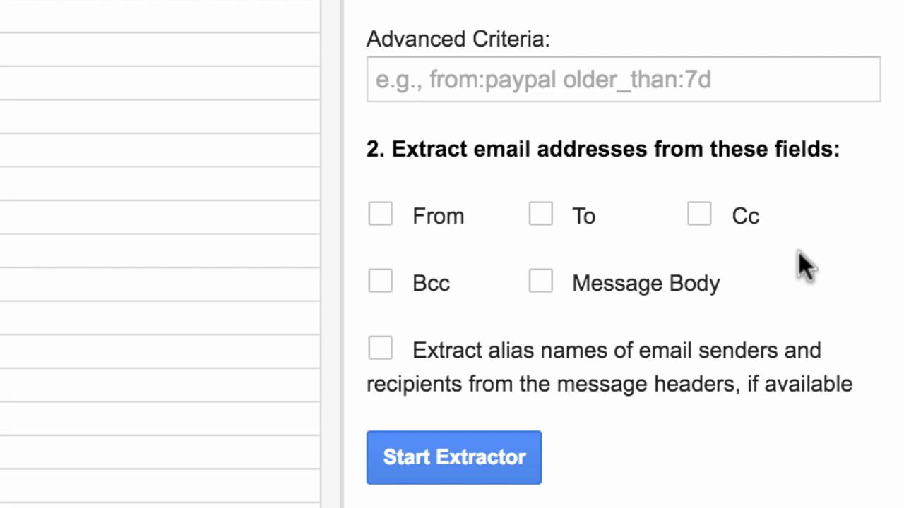
click(381, 213)
click(538, 215)
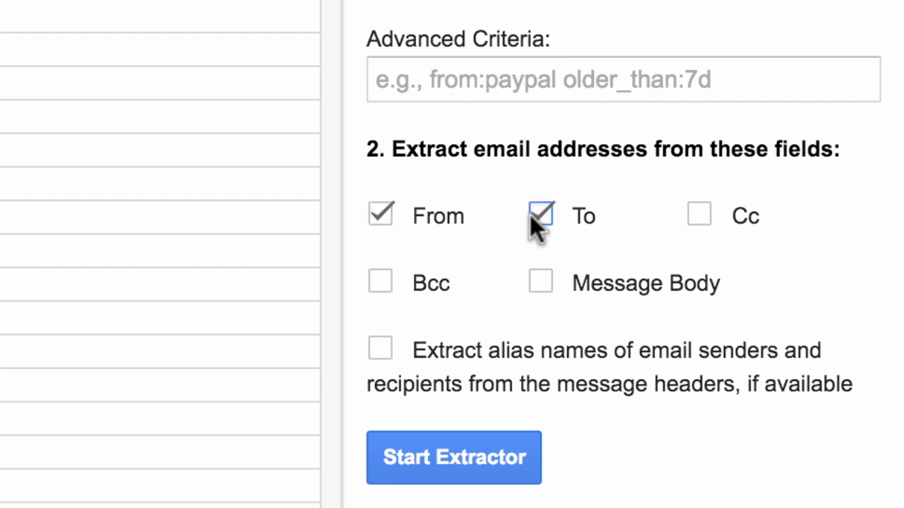
click(544, 283)
click(380, 349)
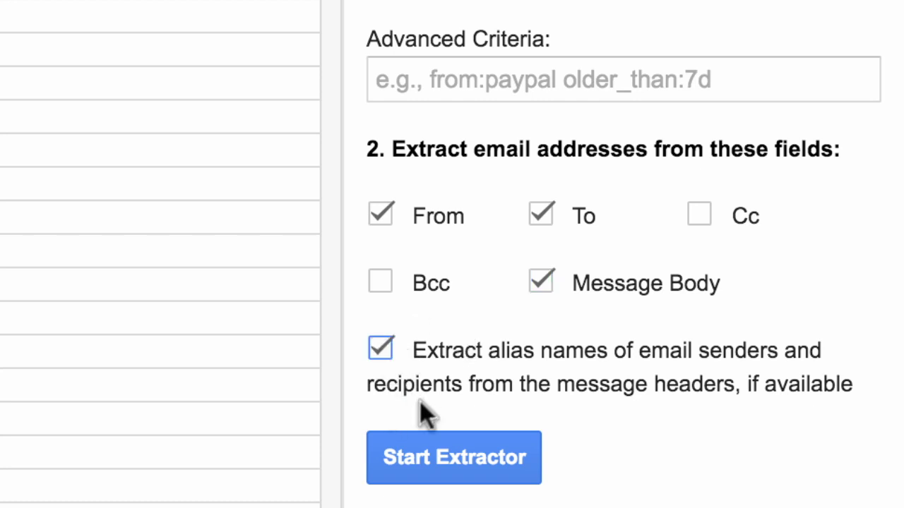
click(485, 474)
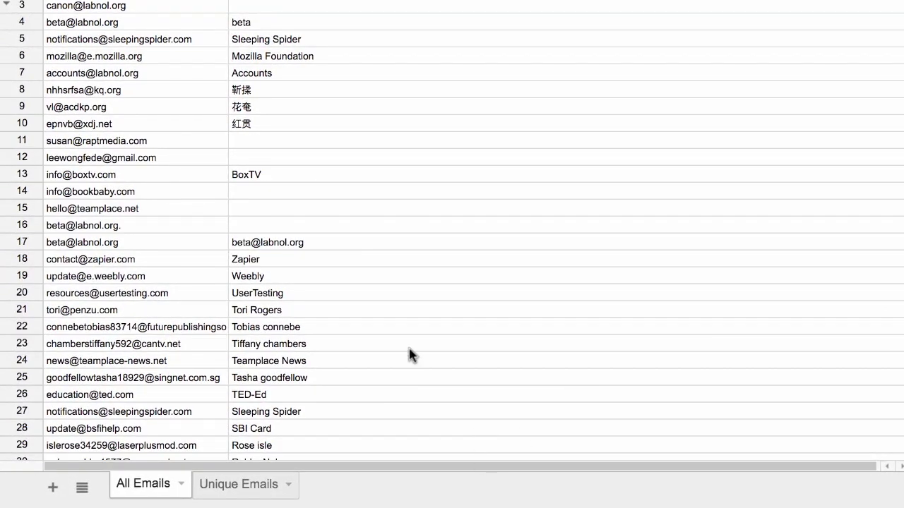
scroll(409, 354, down, 10)
scroll(409, 354, up, 1)
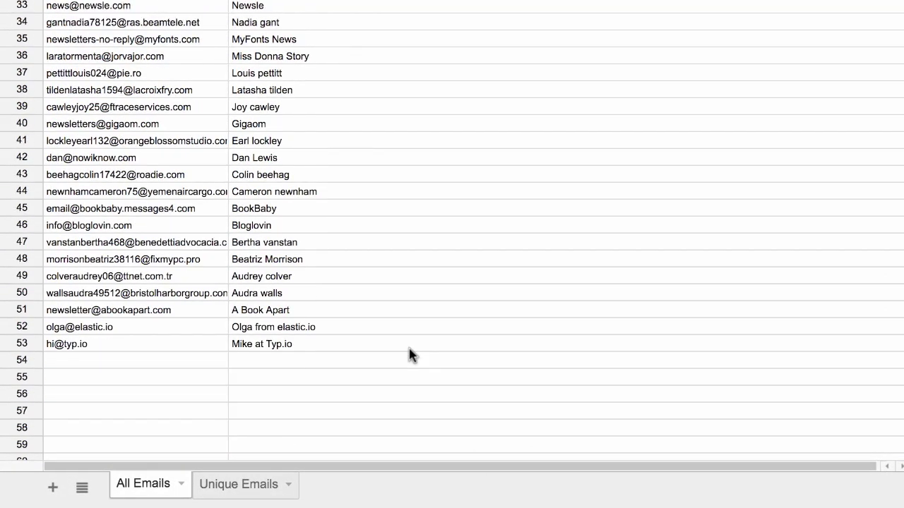
scroll(409, 354, up, 10)
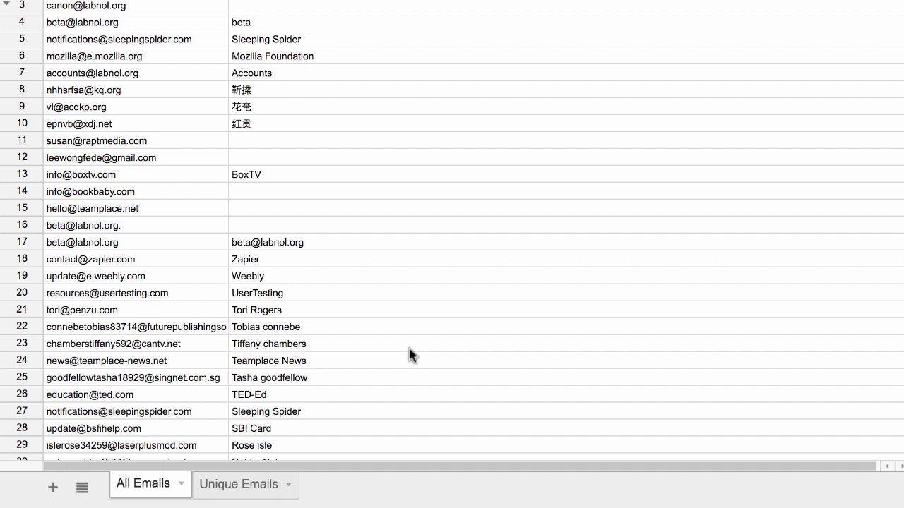
click(185, 412)
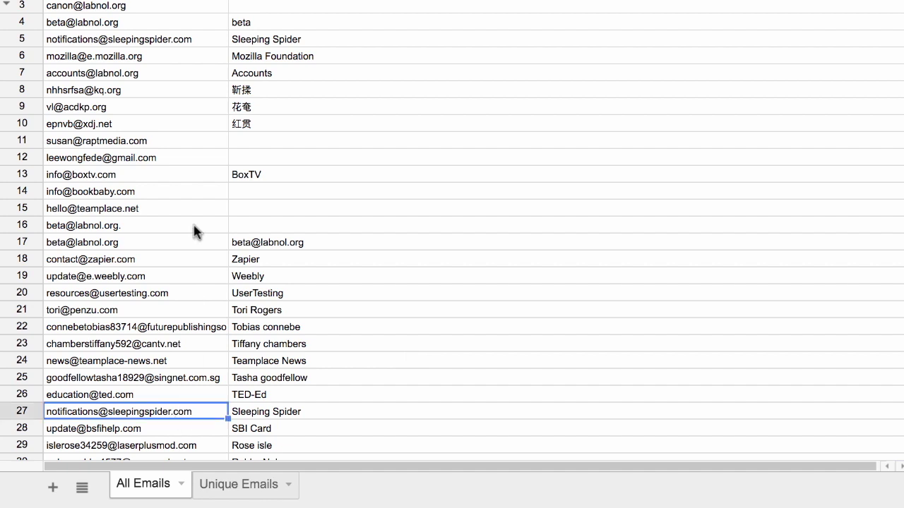
click(195, 40)
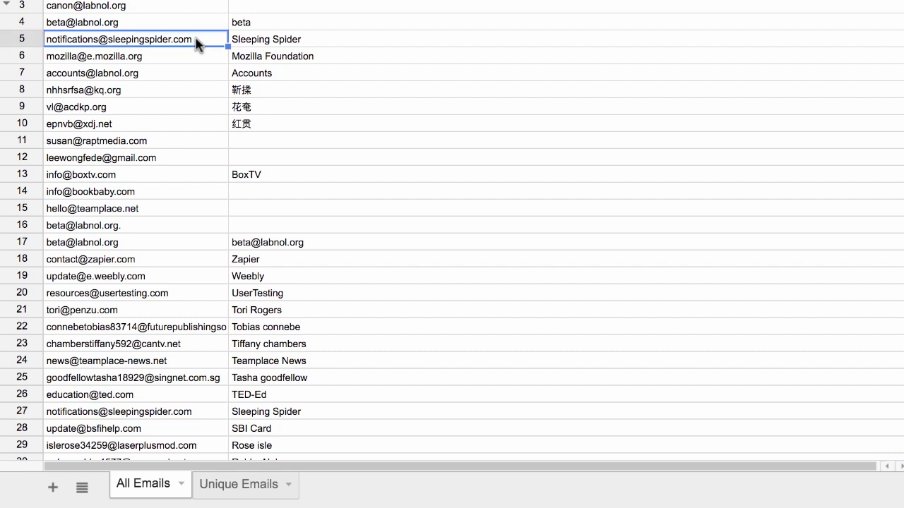
click(203, 411)
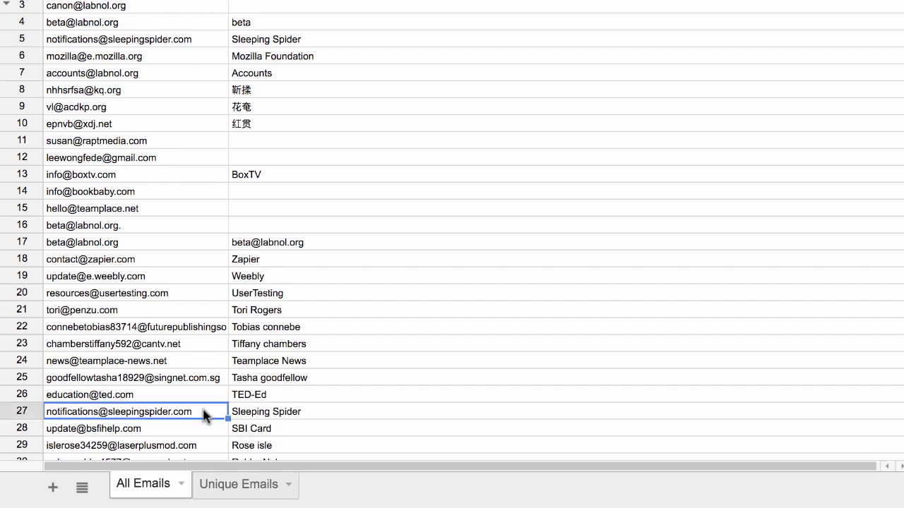
click(267, 485)
Review the extracted sheet, open the Unique Emails tab, and keep Business as the searched label.
scroll(345, 300, down, 11)
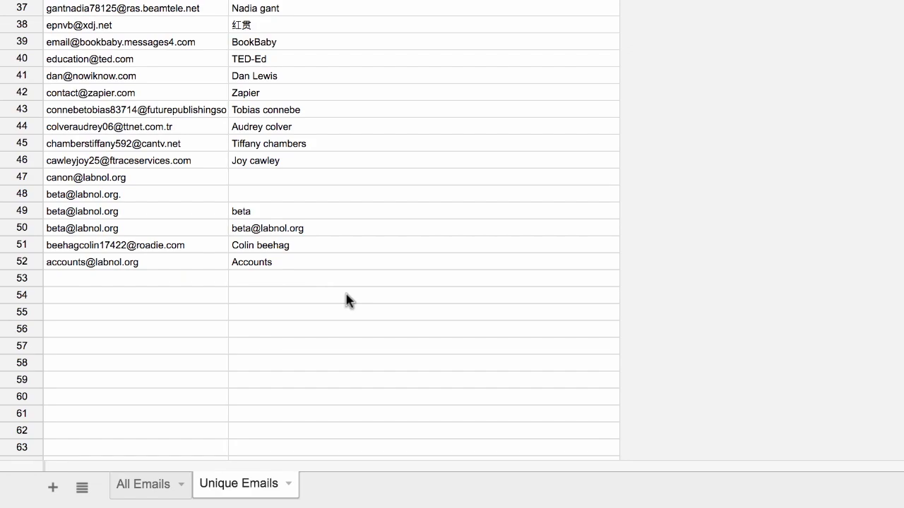
scroll(345, 300, up, 11)
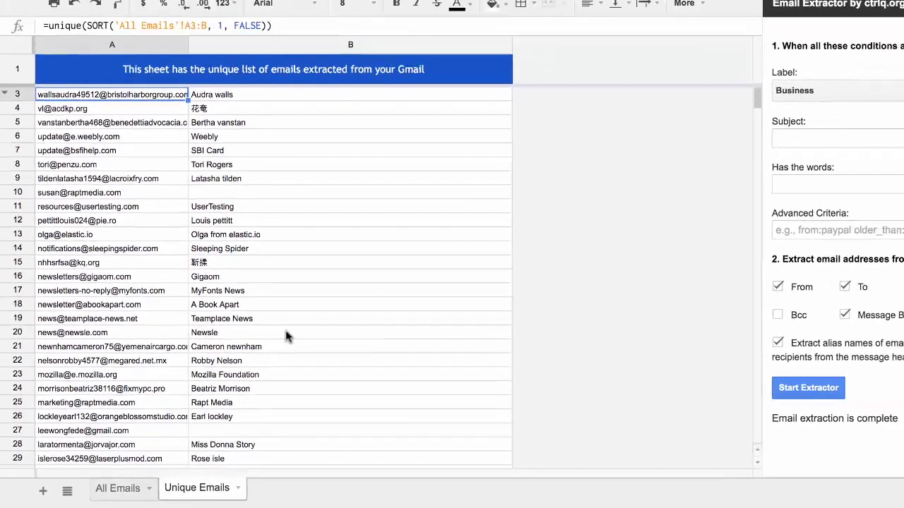
click(346, 300)
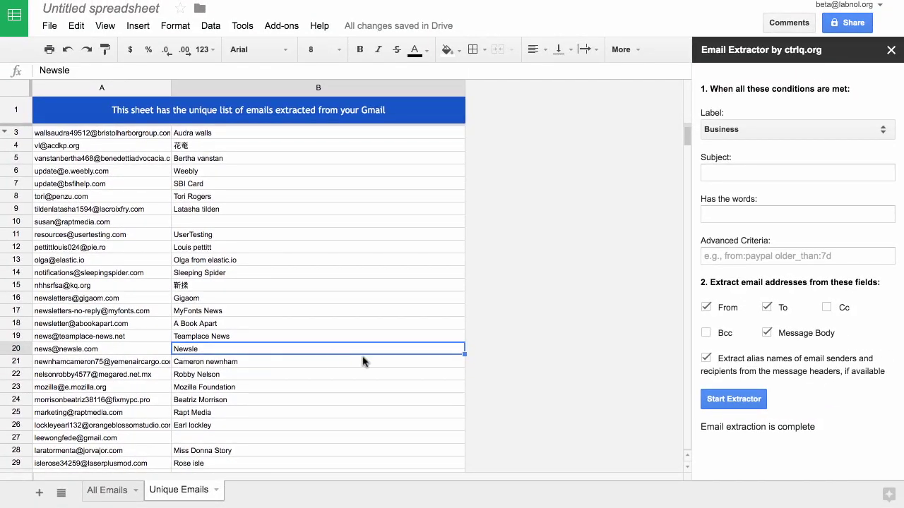
click(846, 133)
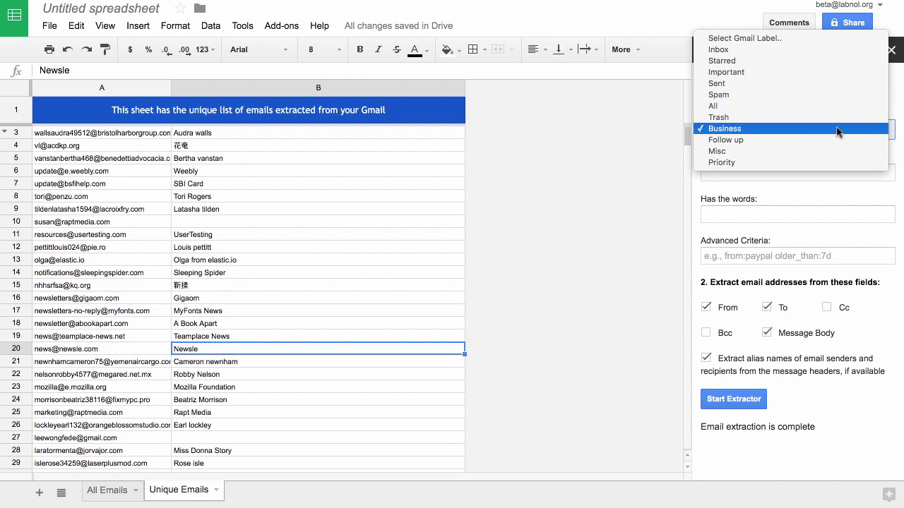
click(780, 130)
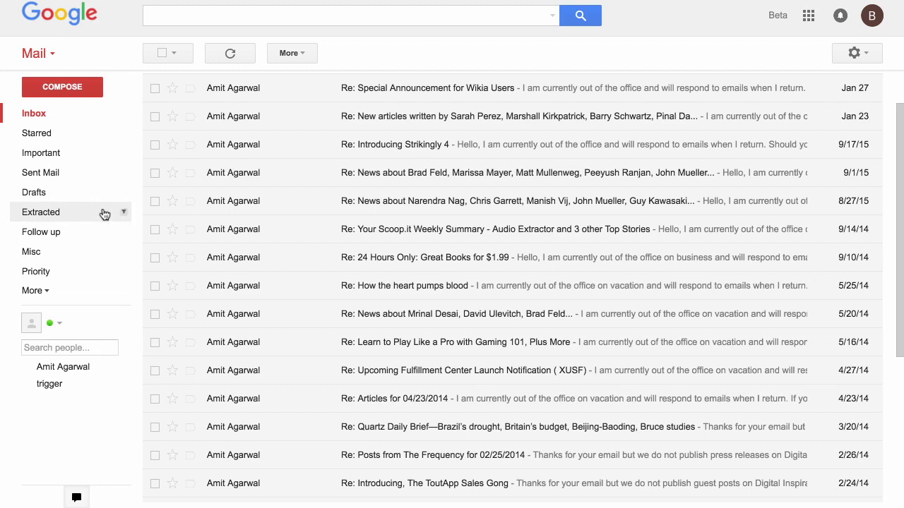
Remove and delete the Extracted label from its 50 Gmail conversations.
click(105, 214)
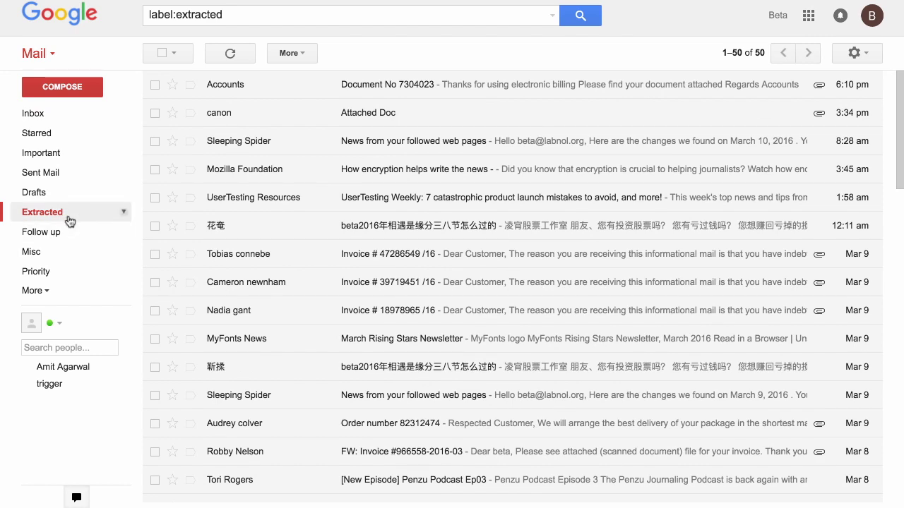
click(124, 215)
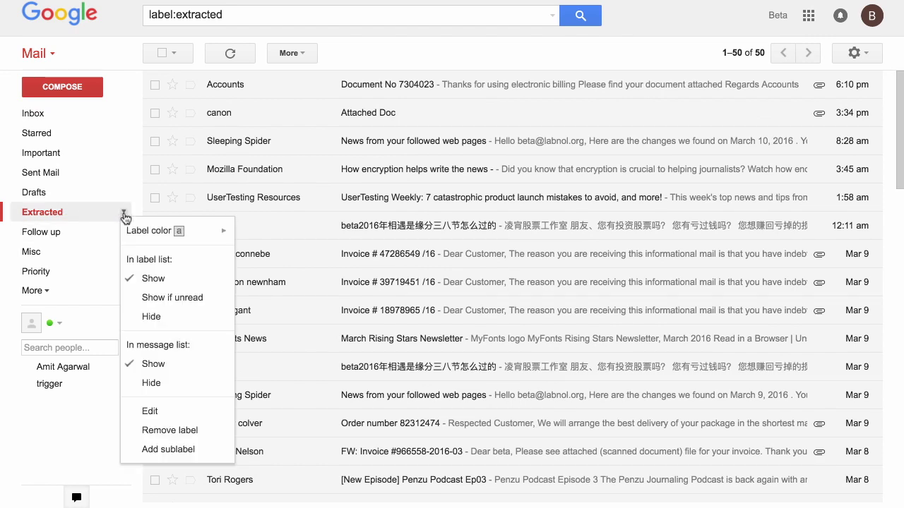
click(127, 429)
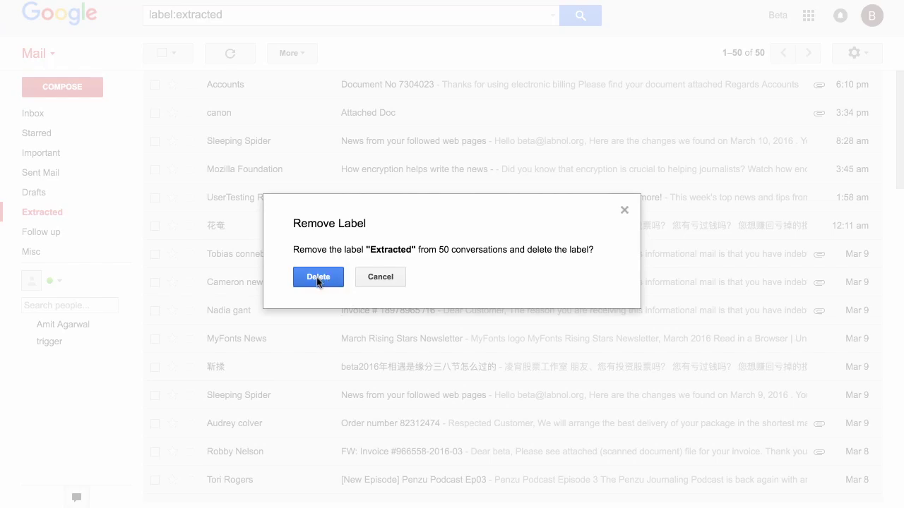
click(318, 277)
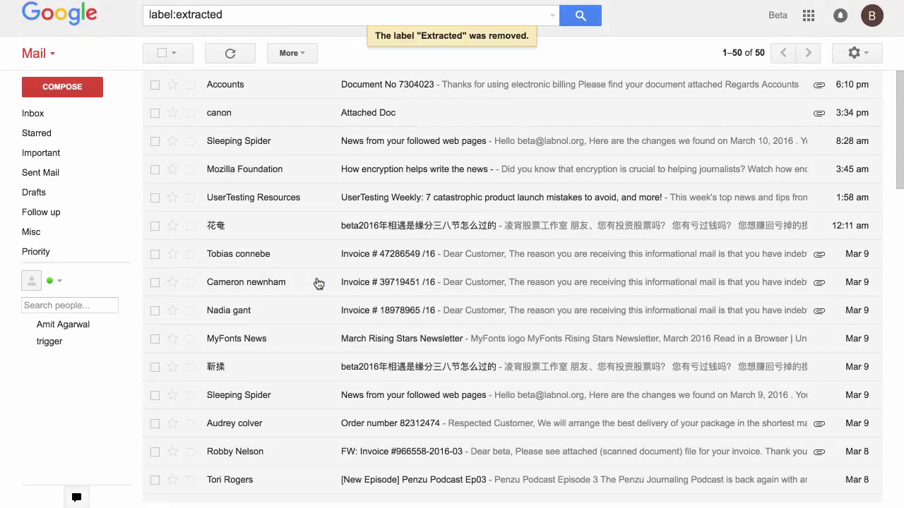